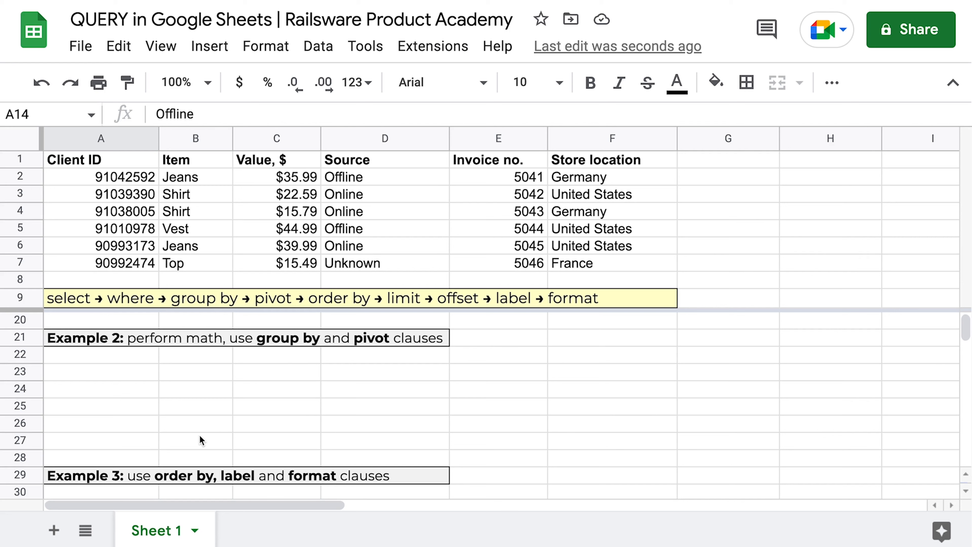
Step: In A23, enter a query over A1:F7 with the clause "select D, sum(C)"
click(102, 372)
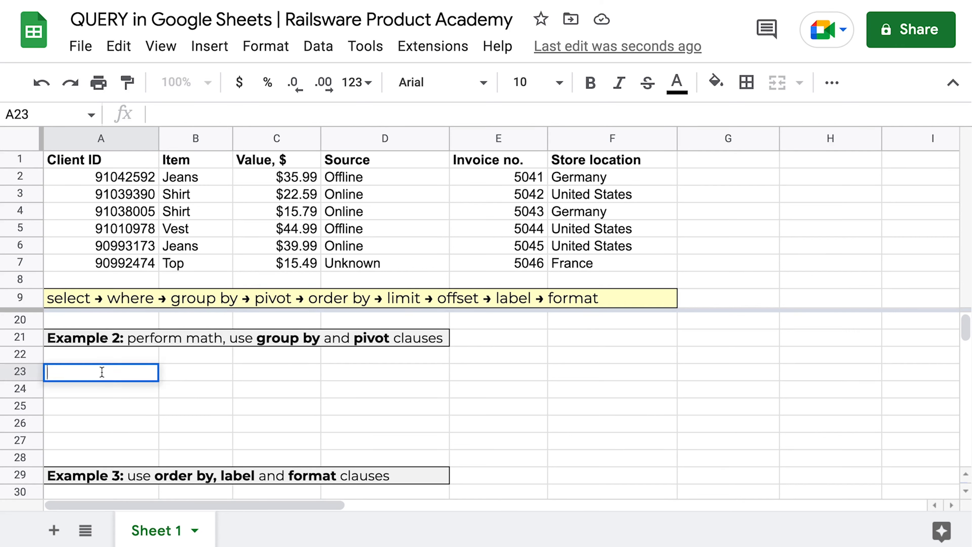
text(=)
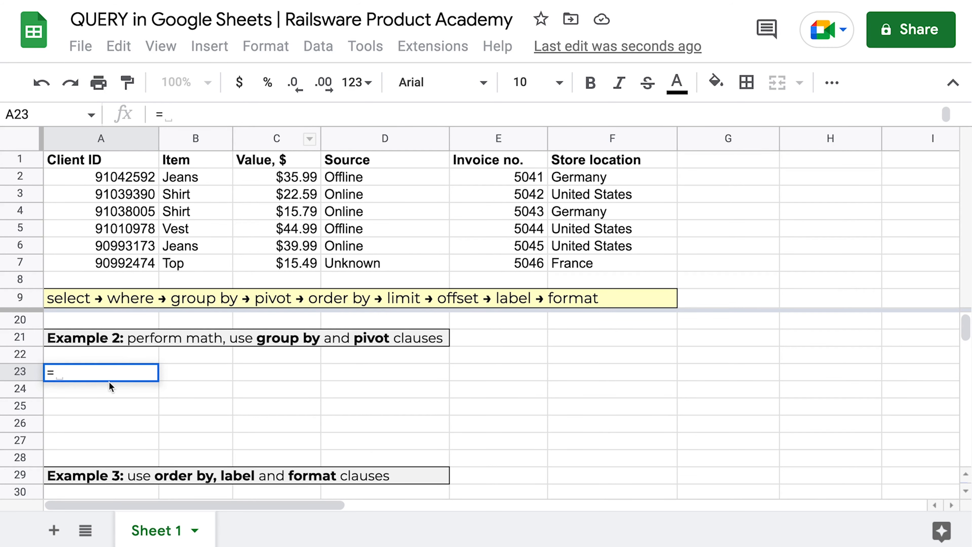
text(query()
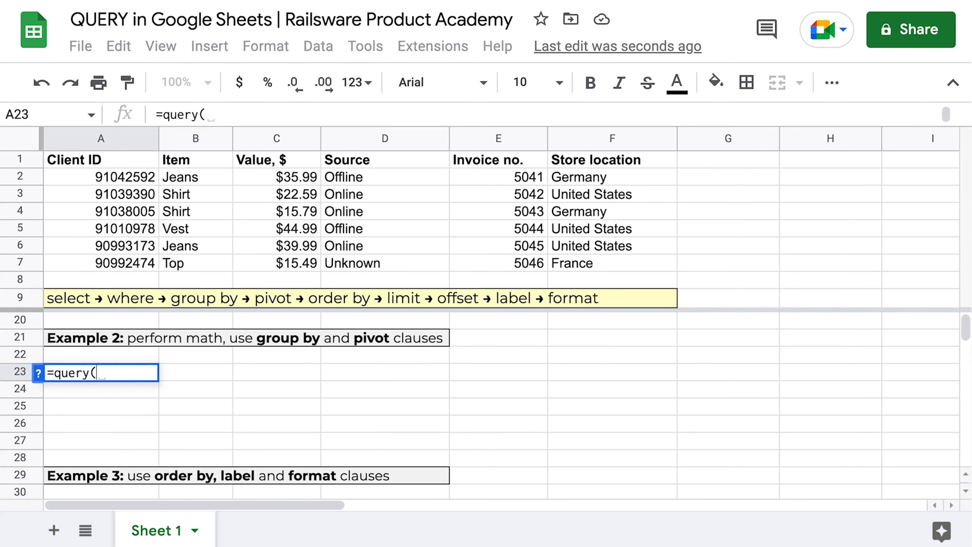
drag(64, 163, 571, 264)
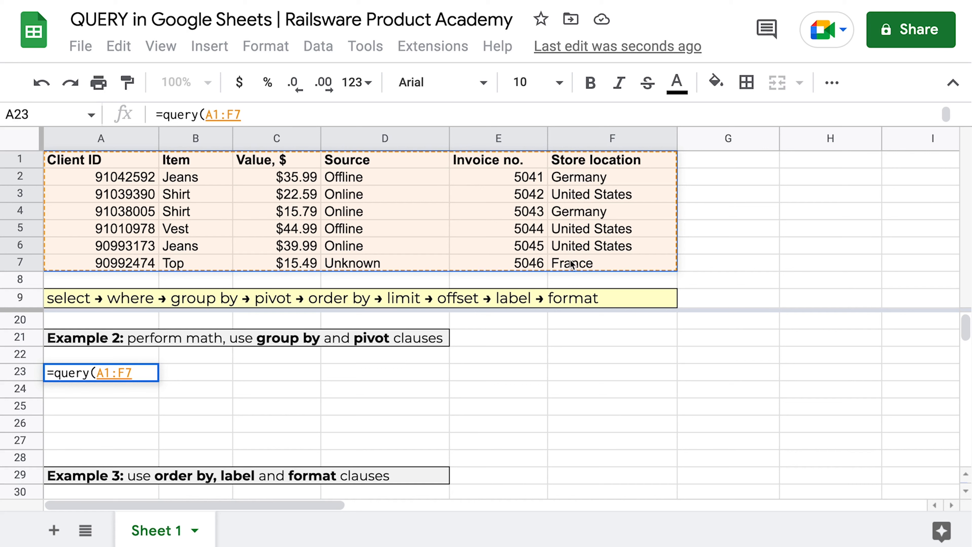
text(,")
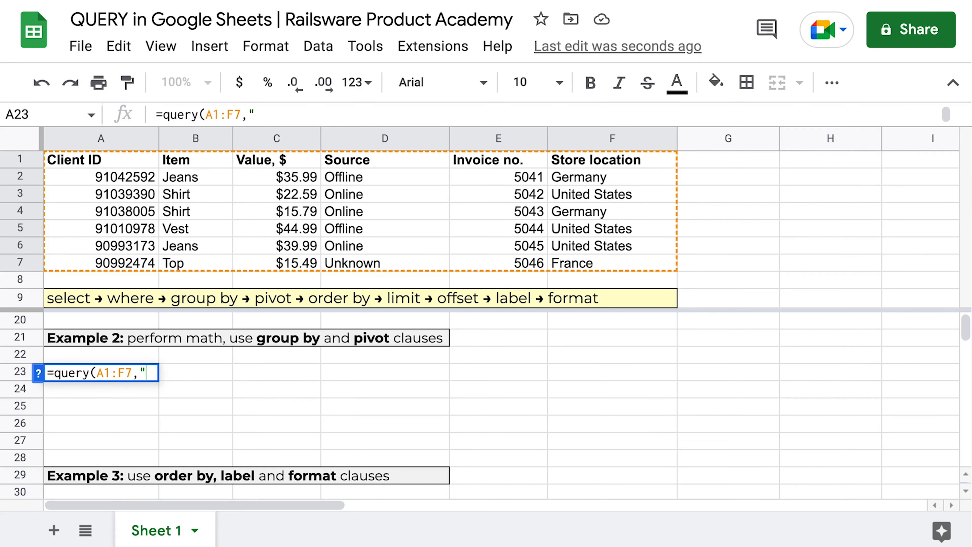
text(select )
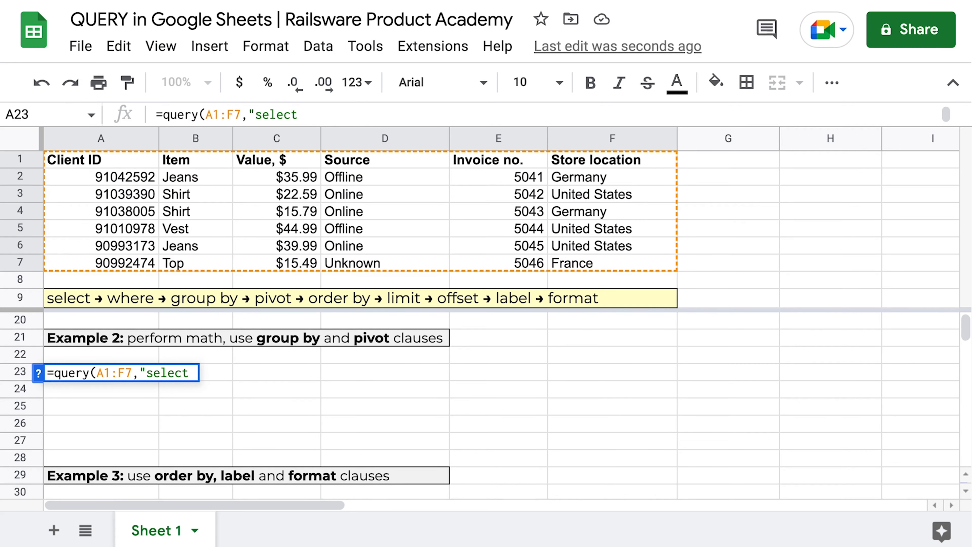
text(D, su)
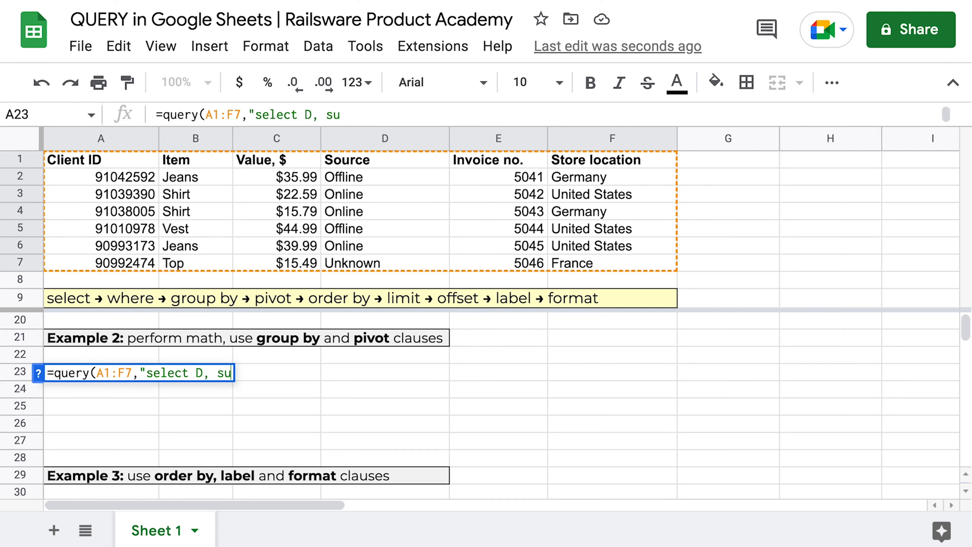
text(m(C))
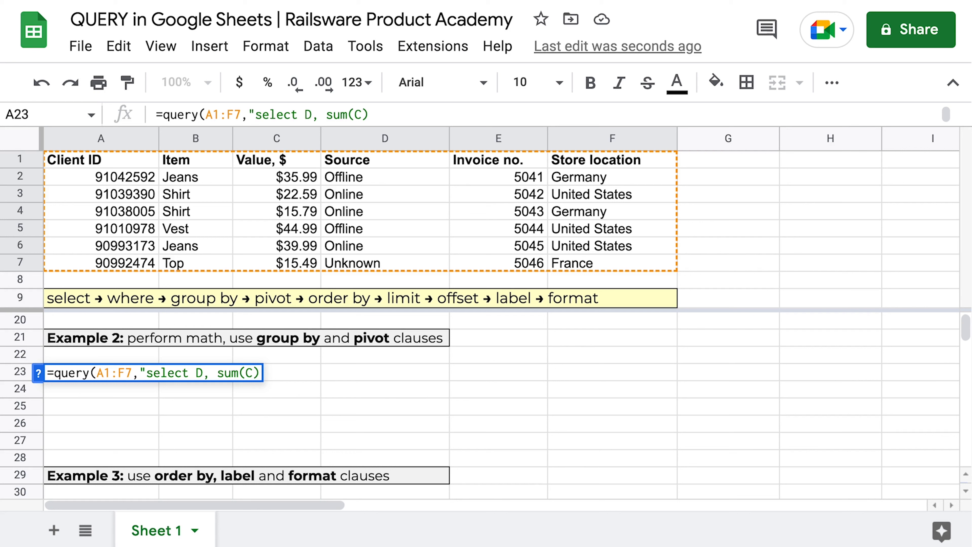
text("))
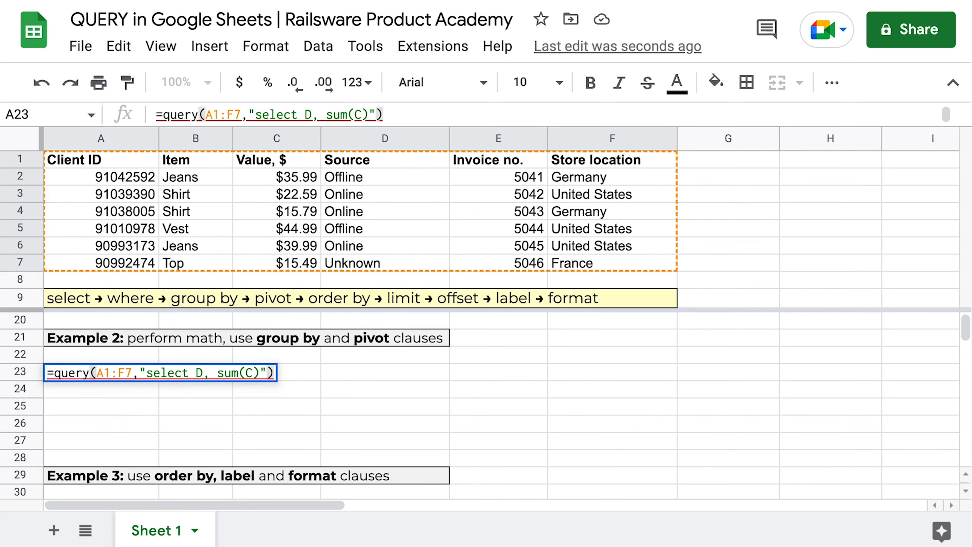
key(Return)
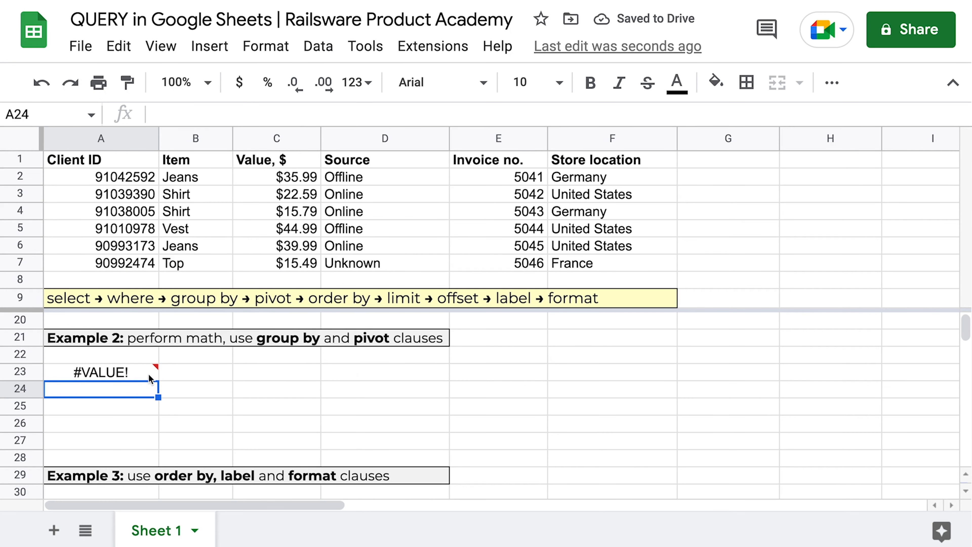
Step: Add "group by D" after sum(C) in the A23 query to aggregate the values by source
mouse_move(150, 372)
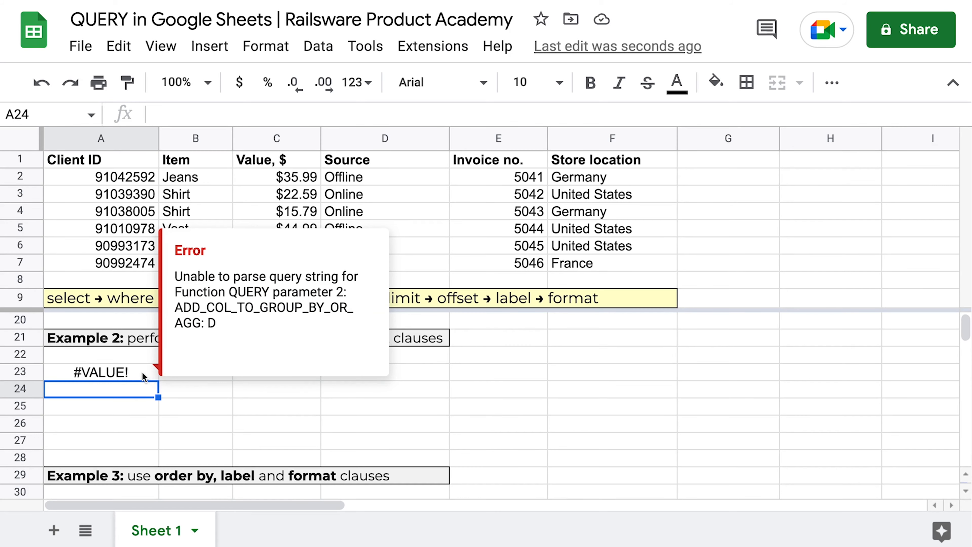
double_click(142, 372)
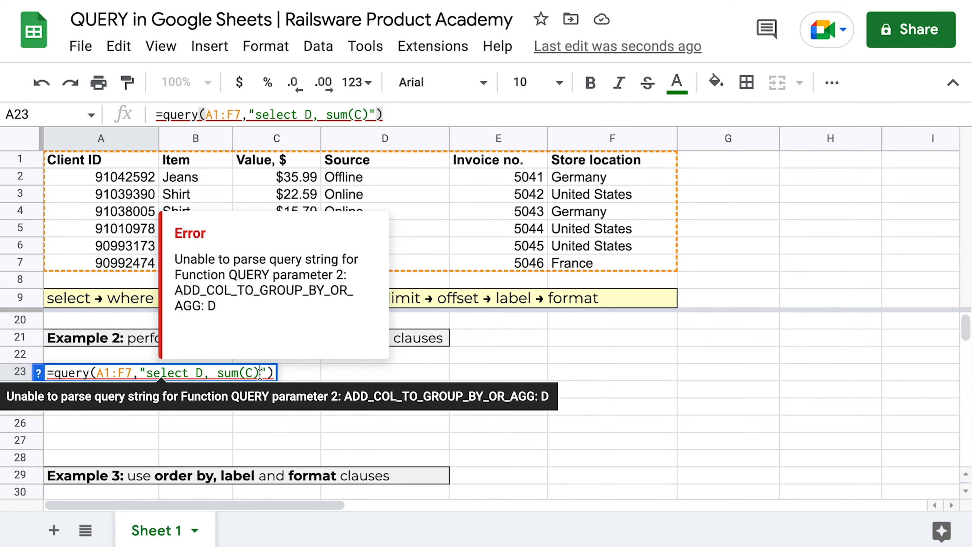
text(group by D)
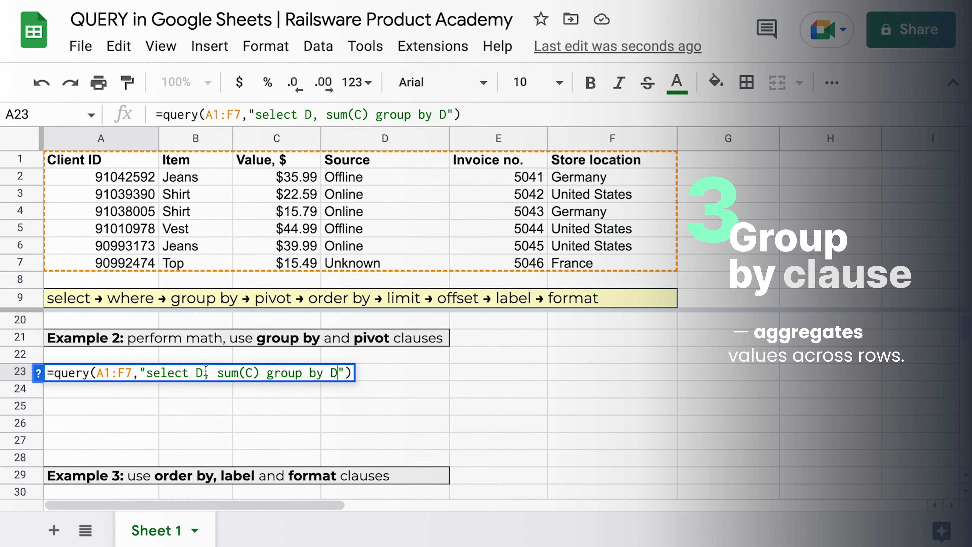
key(Return)
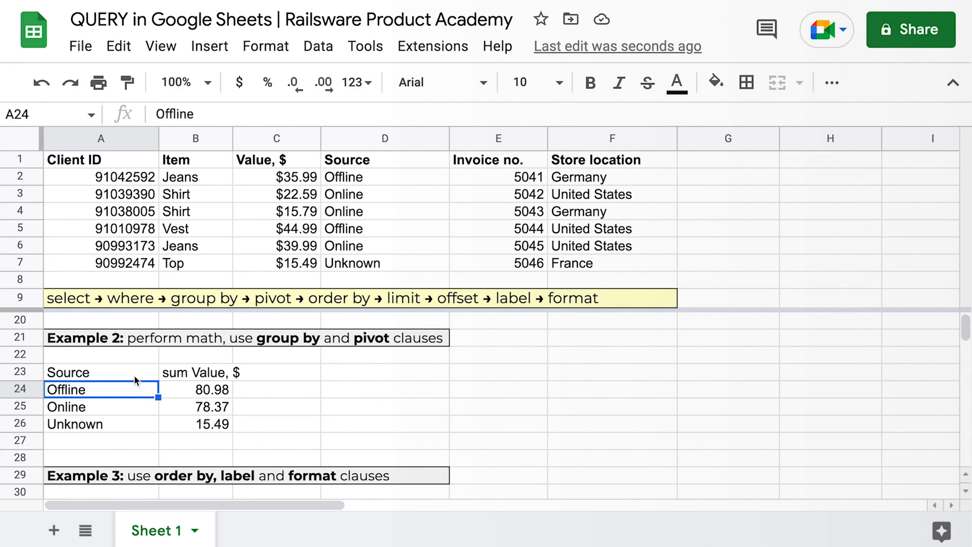
Step: Append "pivot F" after the group by clause in the A23 query to split the sums by store location
double_click(133, 374)
key(Left)
key(Left)
text(pivot F)
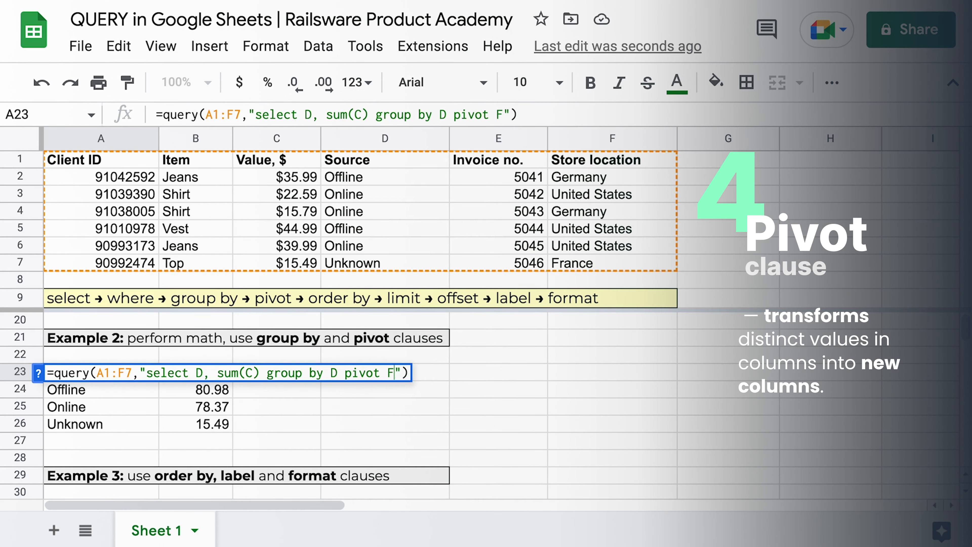
key(Return)
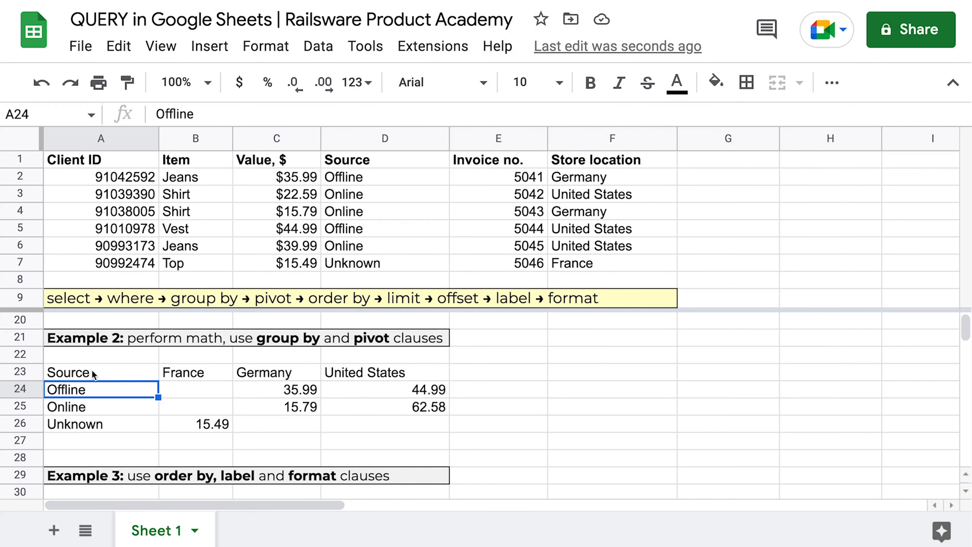
Step: Copy the full formula text from A23 and paste it into A31 under Example 3
scroll(91, 369, down, 2)
double_click(99, 339)
key(ctrl+a)
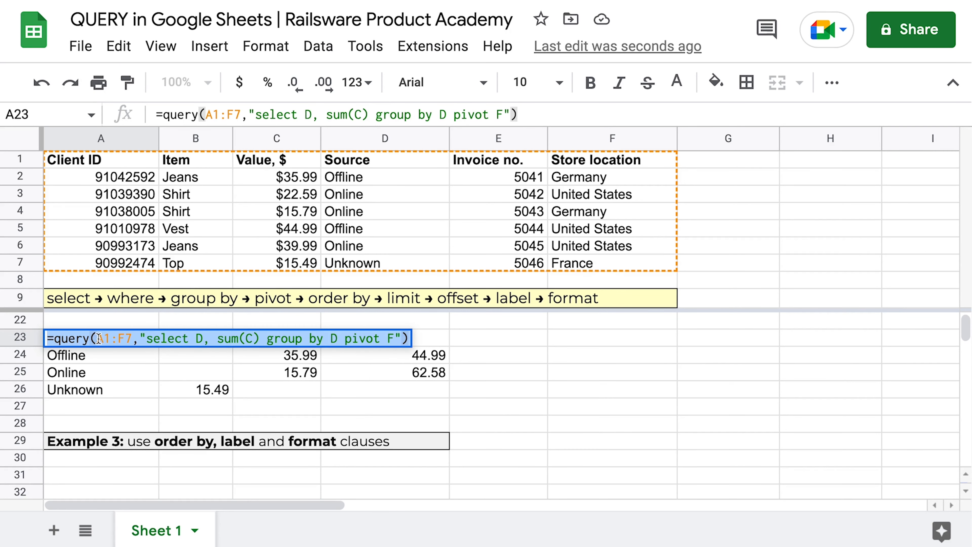
key(ctrl+c)
key(Return)
scroll(100, 378, down, 3)
double_click(87, 424)
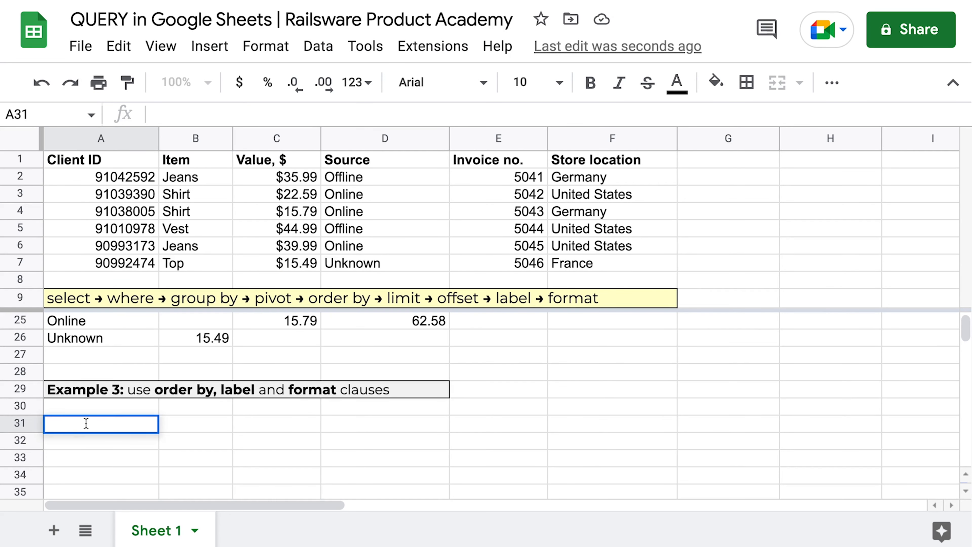
key(ctrl+v)
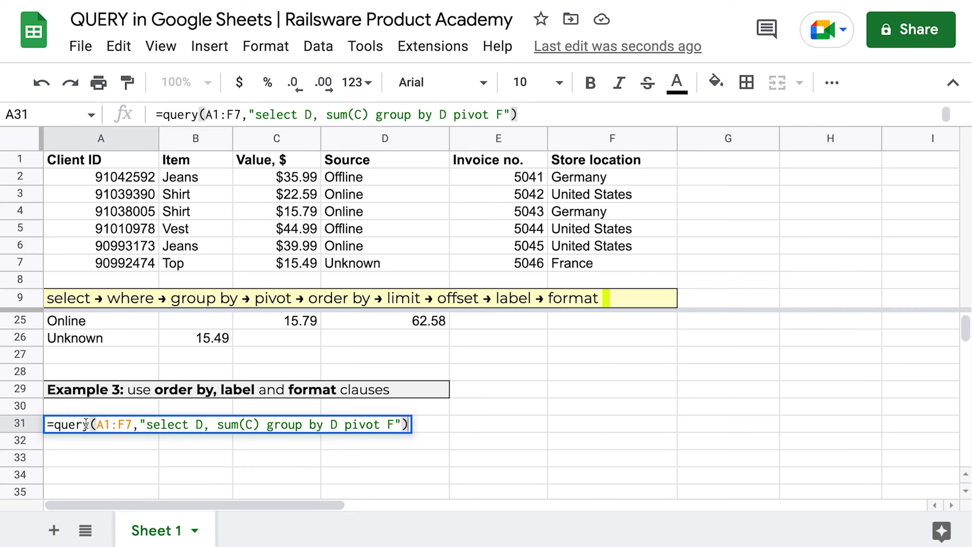
Step: Replace the pivot clause in the A31 query with "order by sum (C) desc"
double_click(346, 424)
key(Delete)
key(Delete)
key(Delete)
key(Delete)
key(Delete)
key(Delete)
key(Delete)
text(or)
text(der by sum )
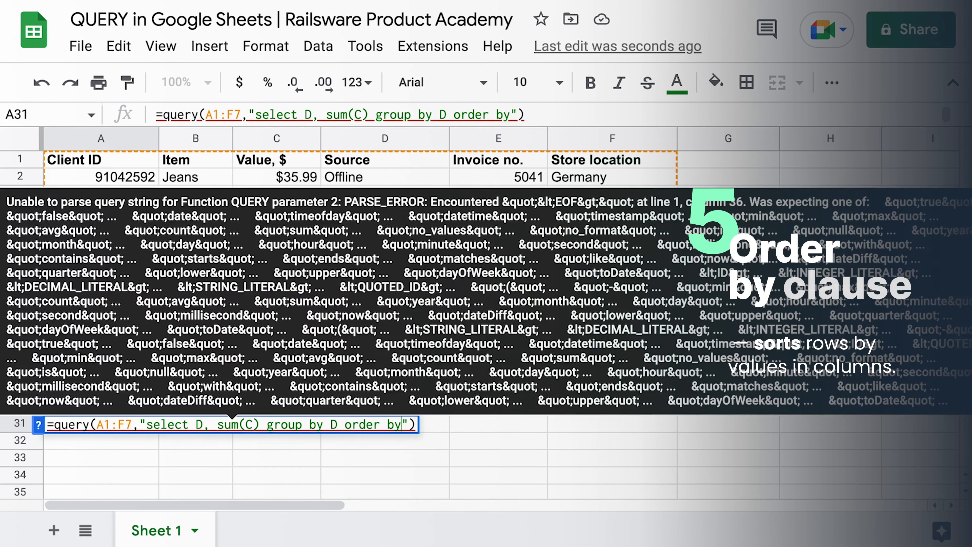
text((C) desc)
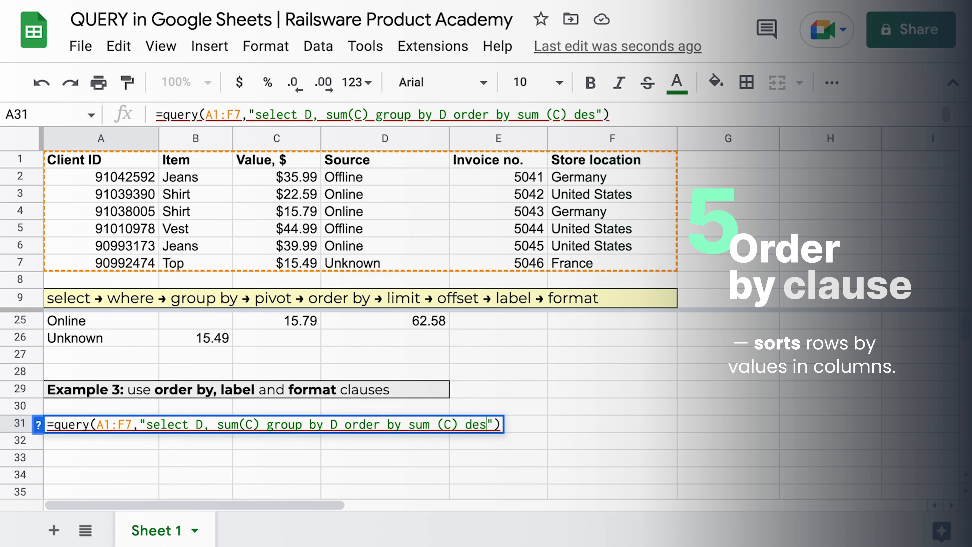
key(Return)
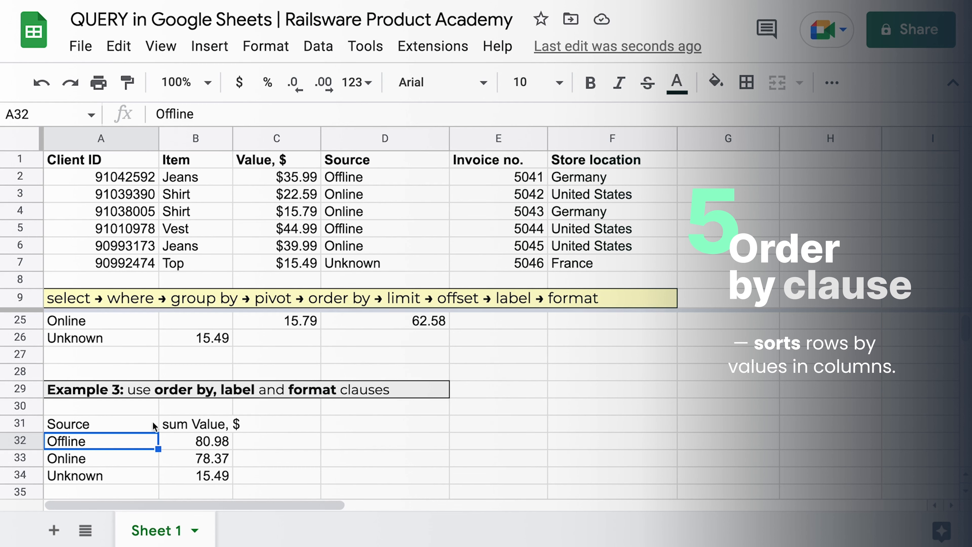
Step: Extend the A31 query with "label sum(C) 'Total sales, $'" to rename the summed column
double_click(115, 422)
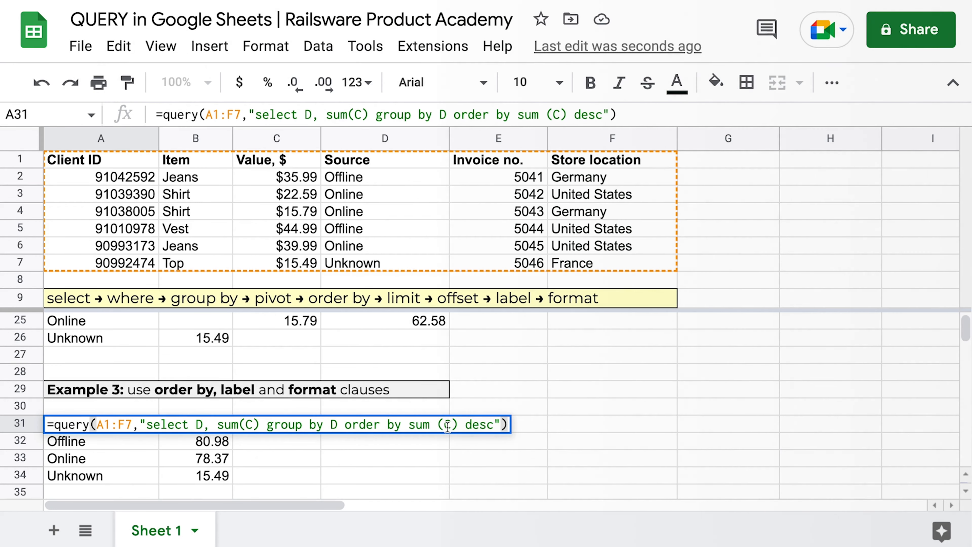
click(493, 425)
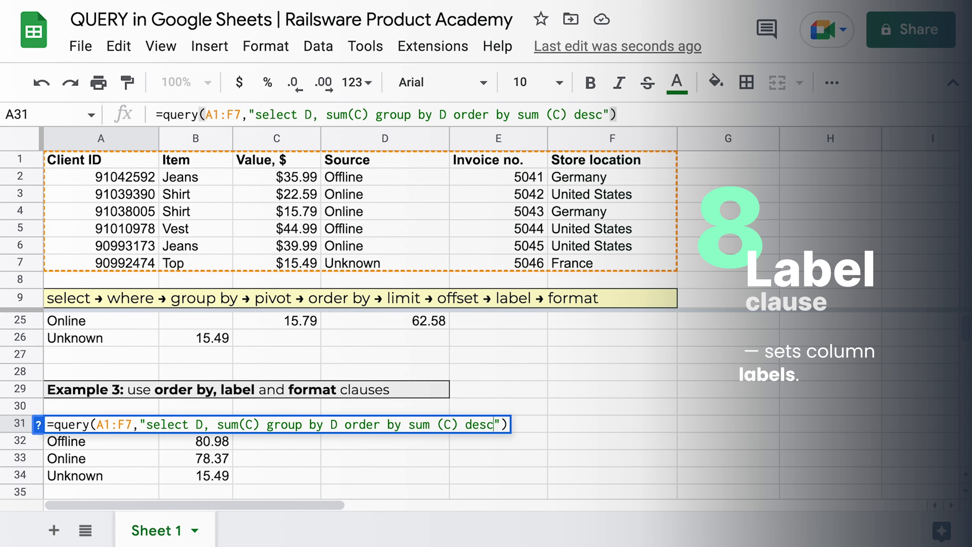
text(label sum(C) )
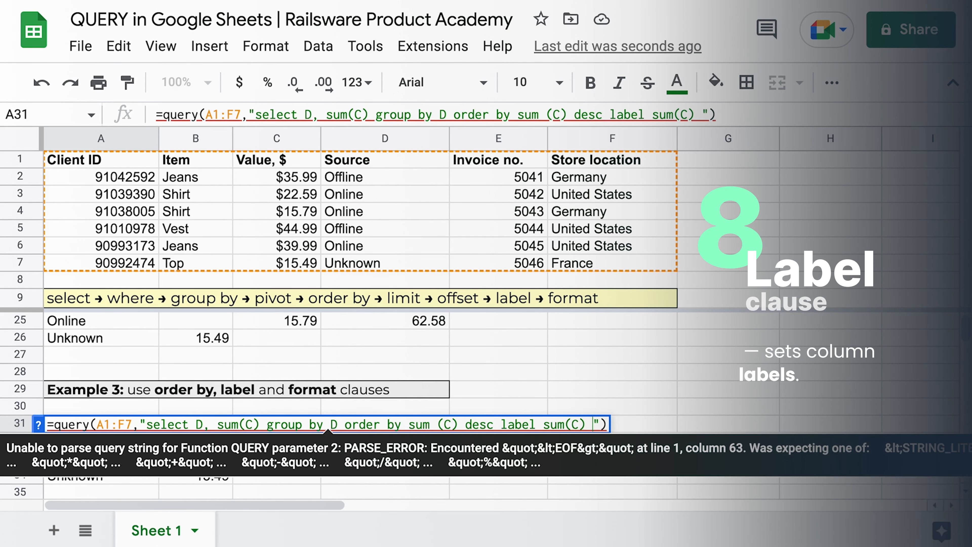
text('Total sales')
text( $)
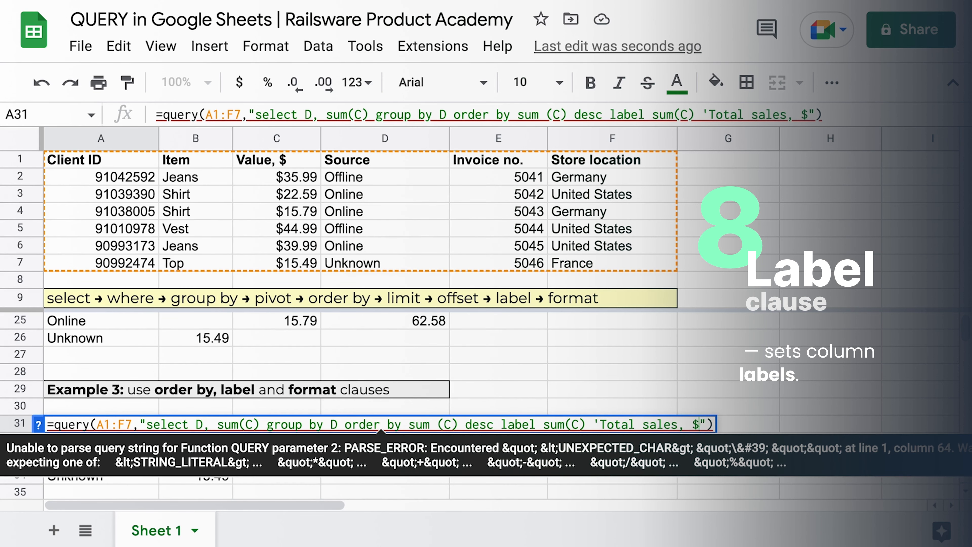
text(')
key(Return)
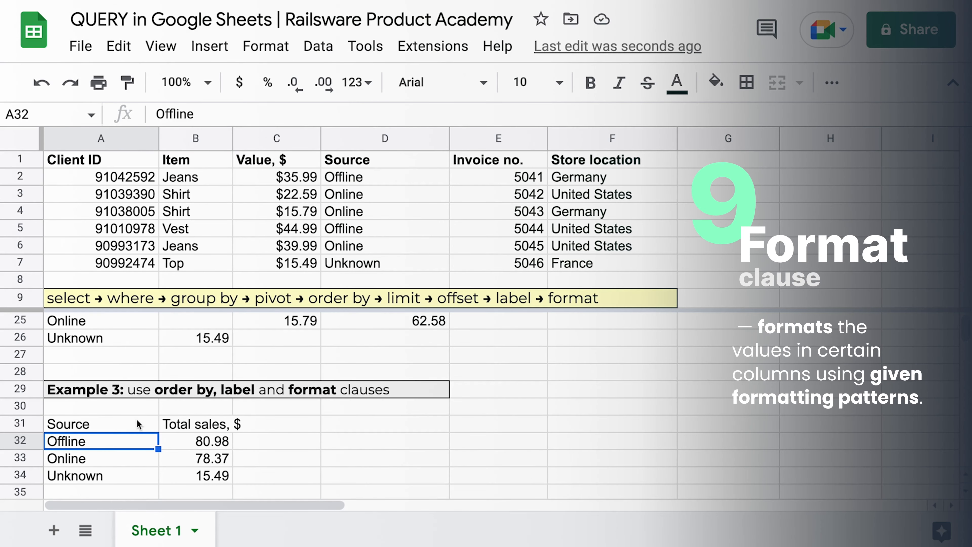
Step: Append "format sum(C) '0.0'" to the A31 query so the totals use one decimal place
double_click(137, 419)
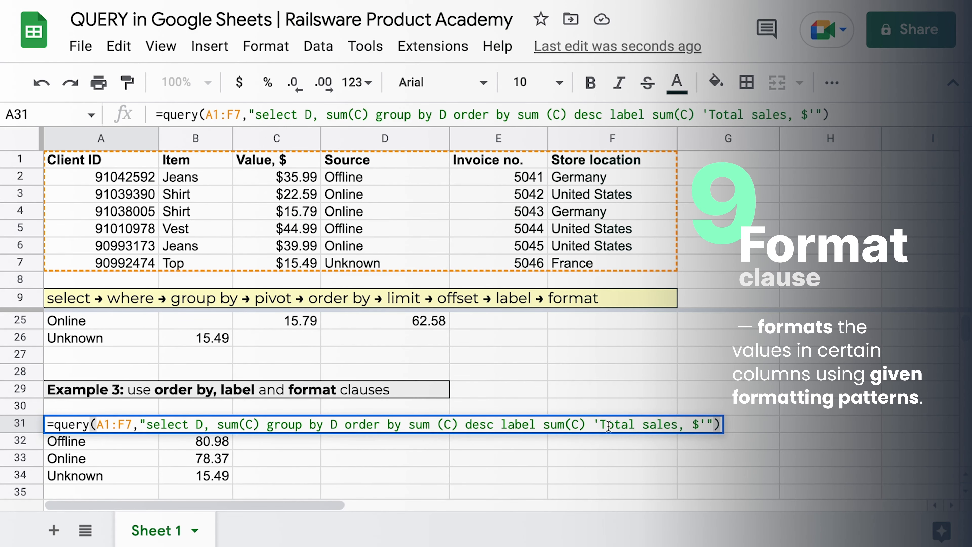
text(format)
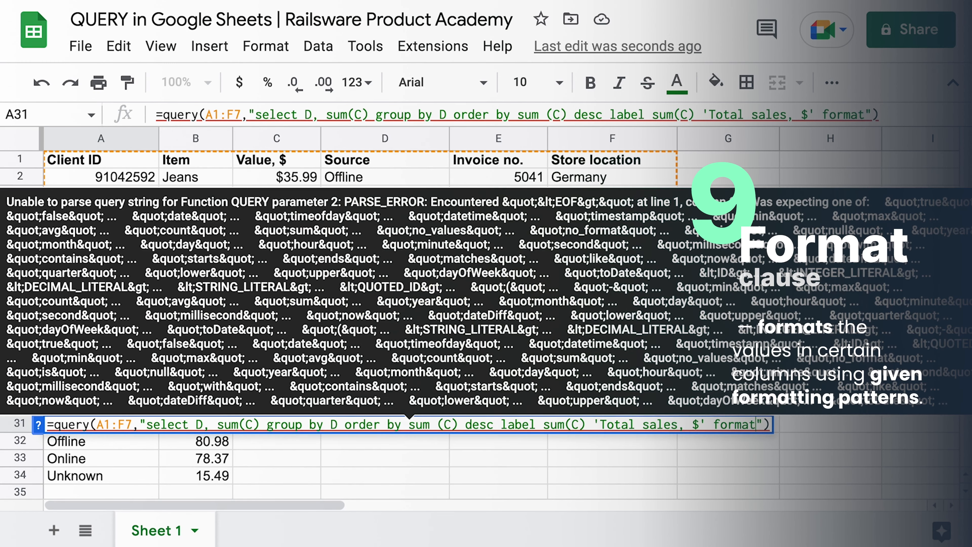
text( sum(C)
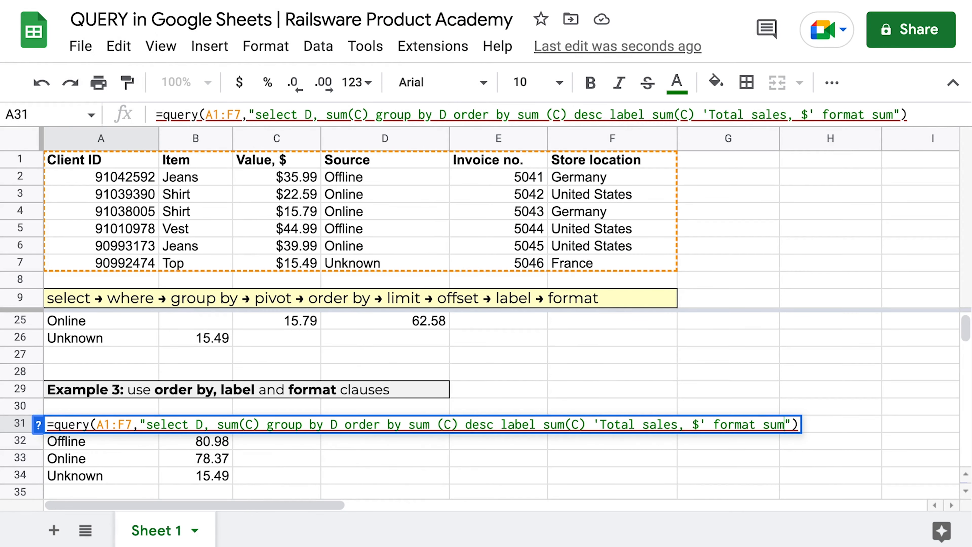
text() ')
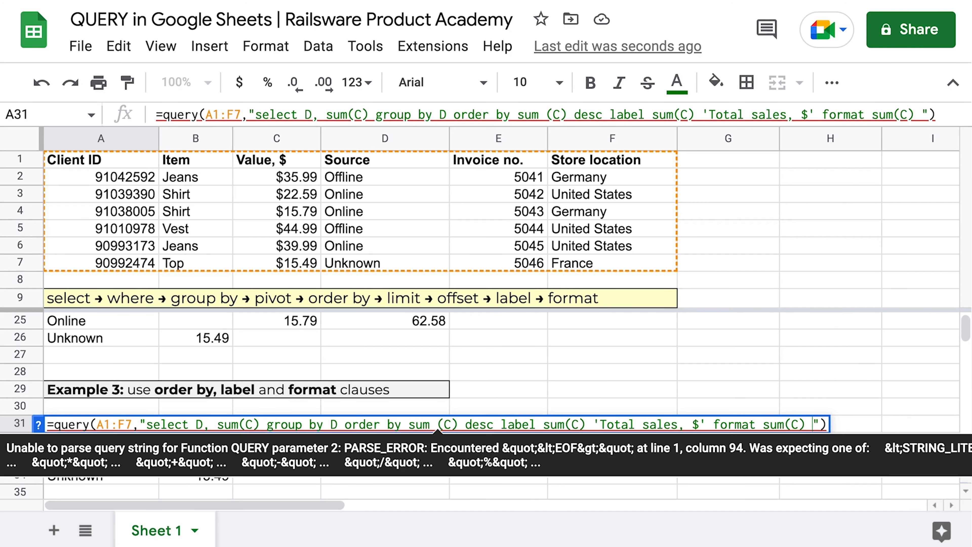
text(0.0)
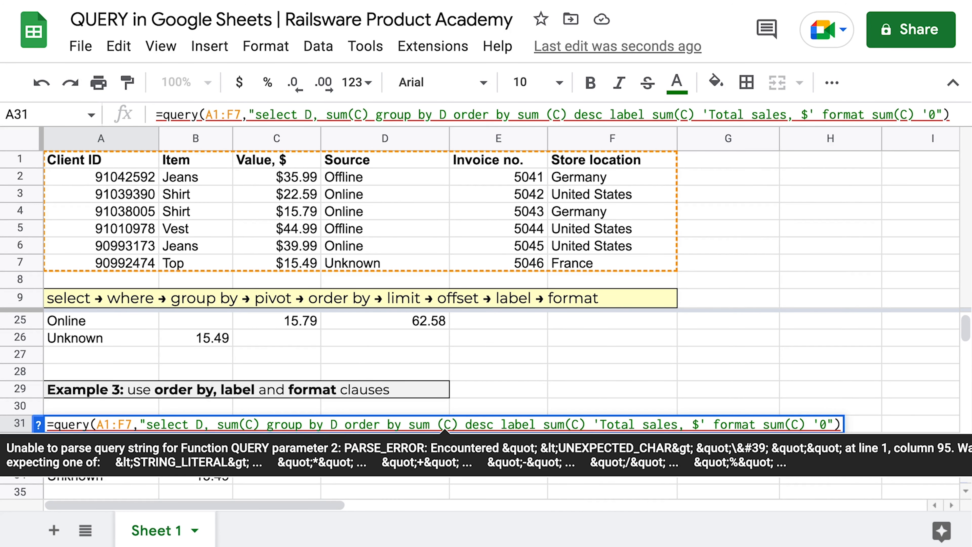
text(')
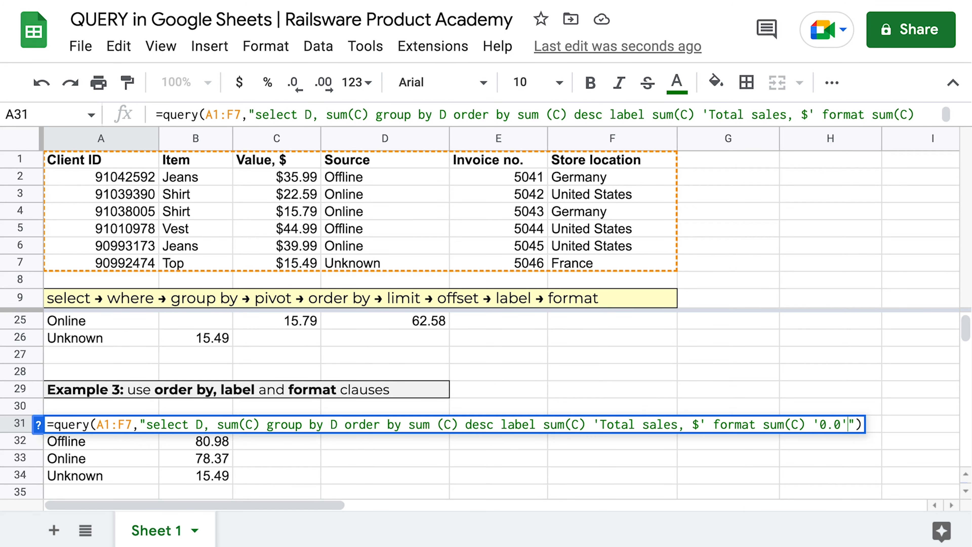
key(Return)
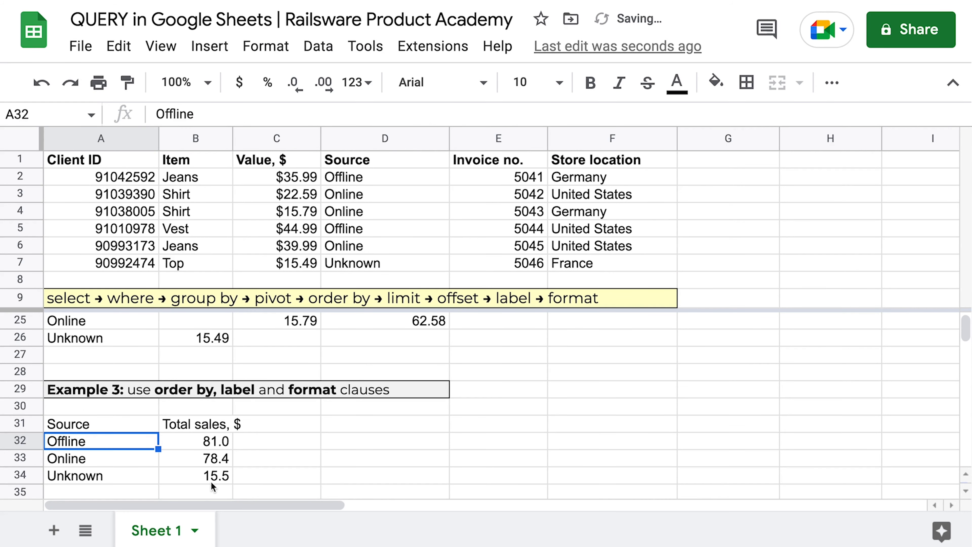
Step: Change the format pattern in the A31 query to '0' so the total sales are shown as whole numbers
double_click(122, 419)
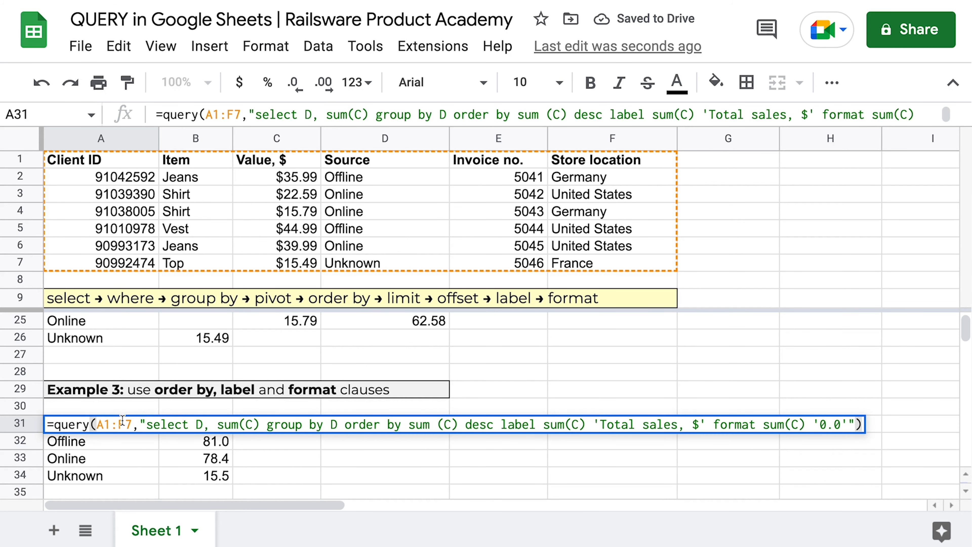
key(Left)
key(Left)
key(Left)
key(BackSpace)
key(BackSpace)
key(Return)
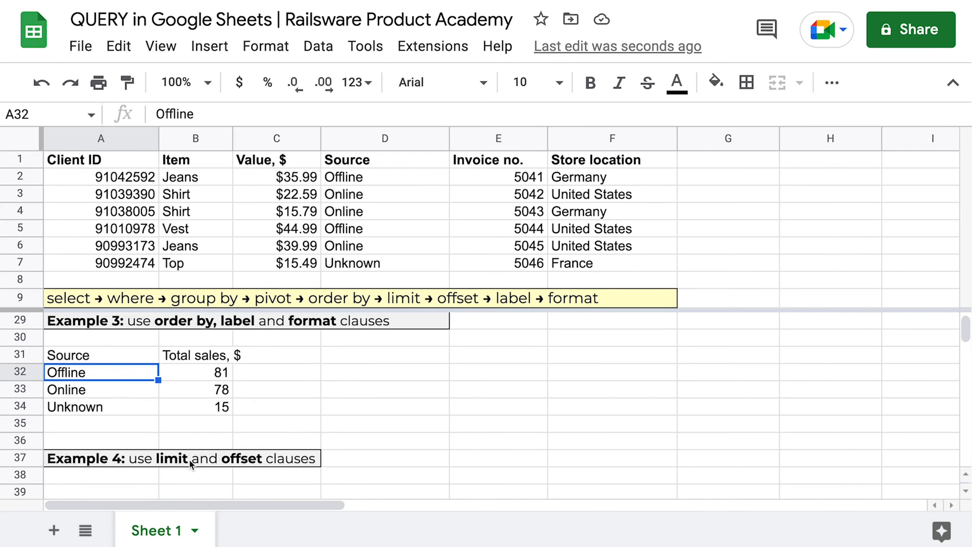
Step: Enter =query(A1:F7, "select D, B, C, F") in cell A39 under Example 4
scroll(189, 459, down, 1)
scroll(108, 437, down, 5)
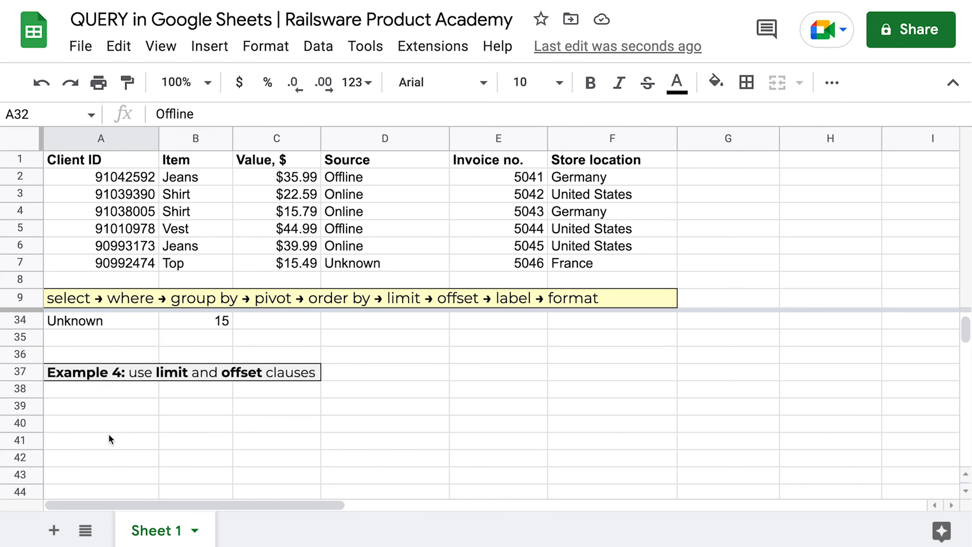
click(100, 390)
text(=query()
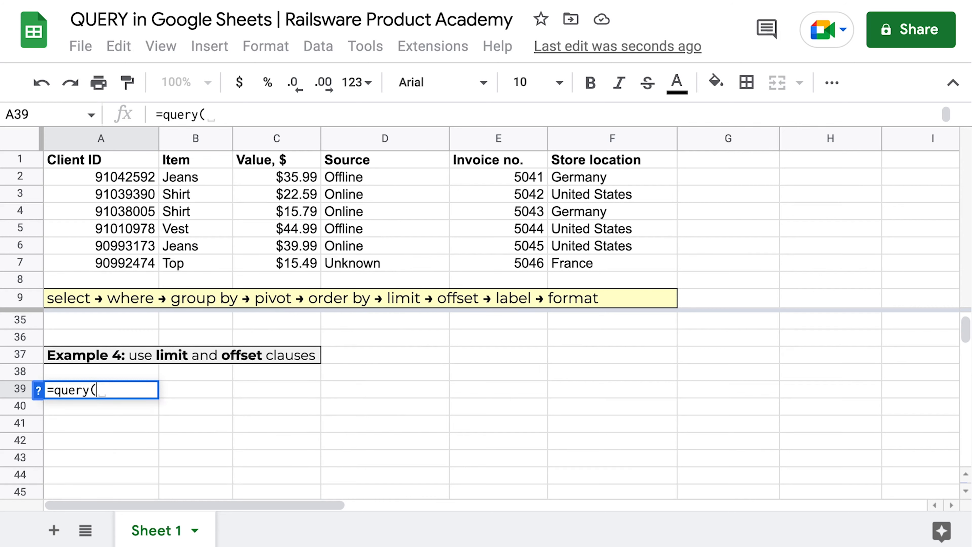
drag(100, 159, 576, 269)
text(, select D, B, C, F")
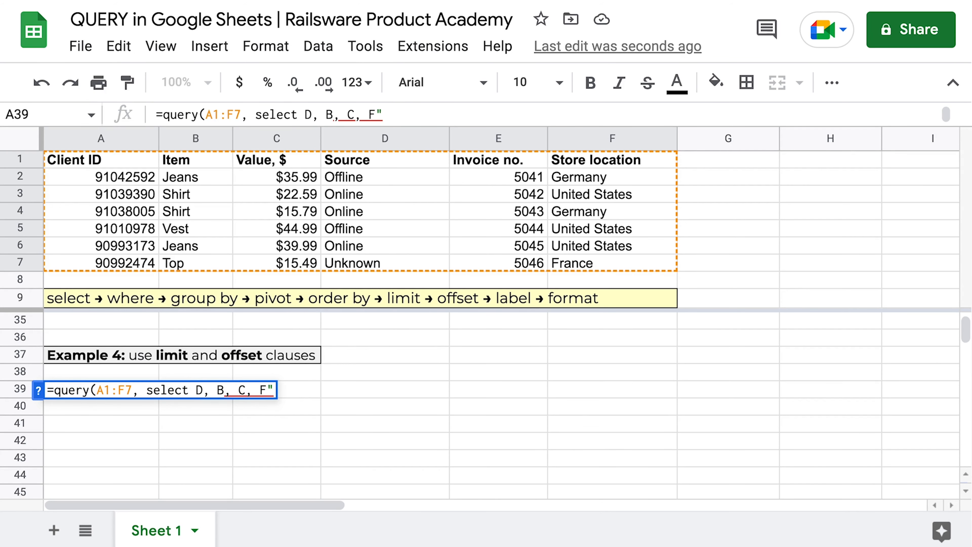
text())
click(147, 390)
text(")
key(Return)
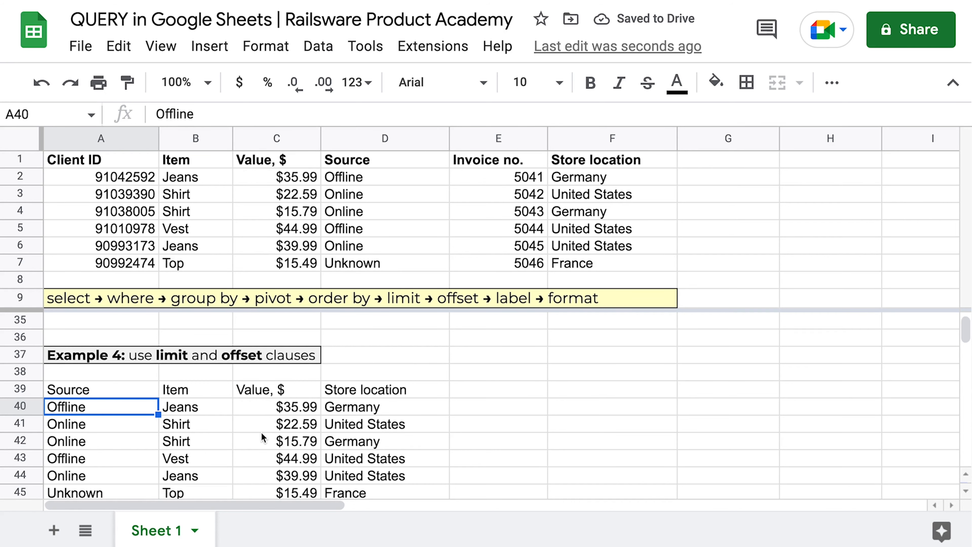
Step: Add "limit 4" to the end of the A39 query string to restrict the returned rows
scroll(262, 433, down, 1)
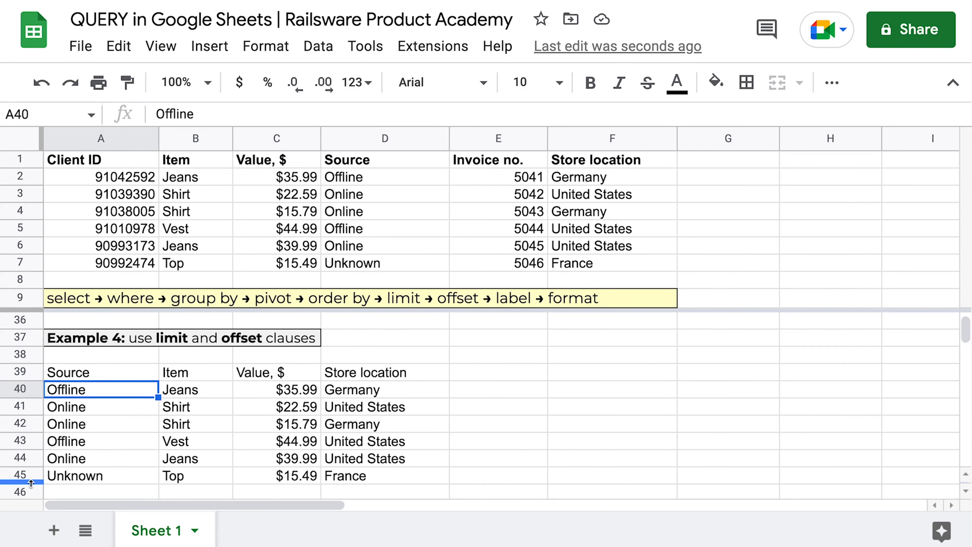
double_click(105, 375)
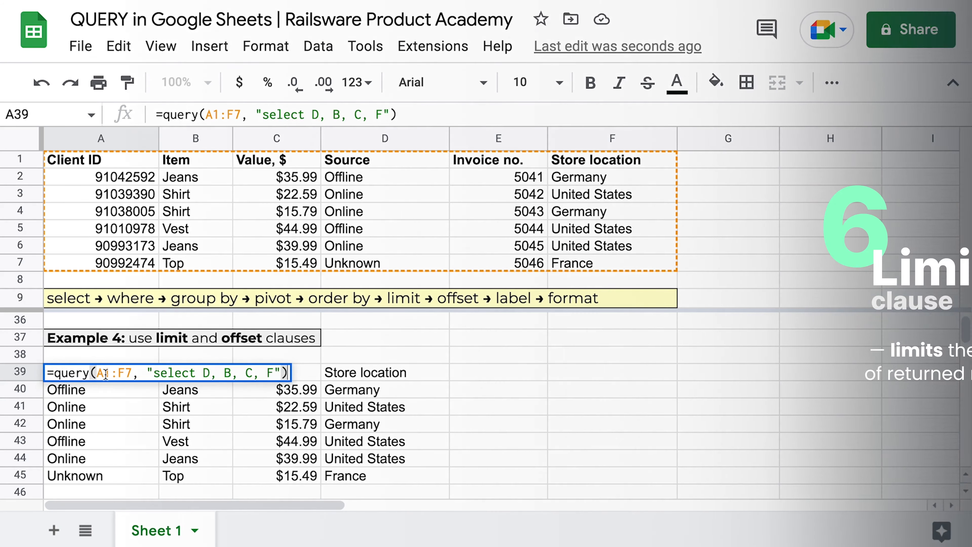
click(274, 373)
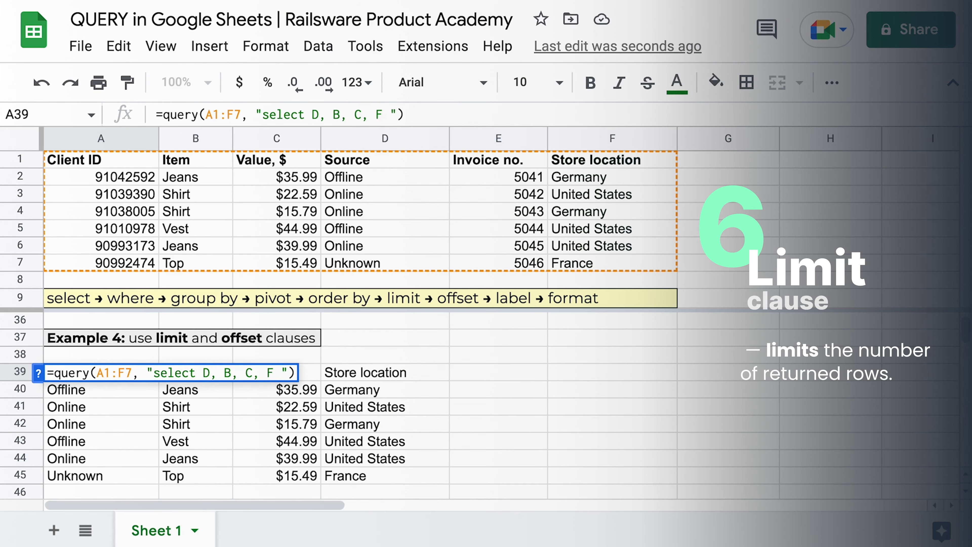
text(limit 4)
key(Return)
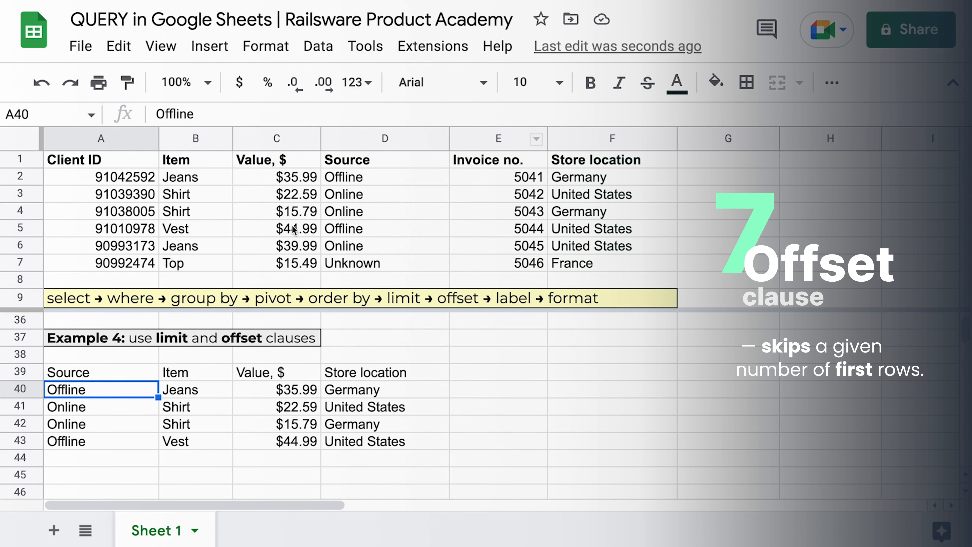
Step: Replace column F with E in the A39 query and append "offset 2" after the limit clause
double_click(99, 375)
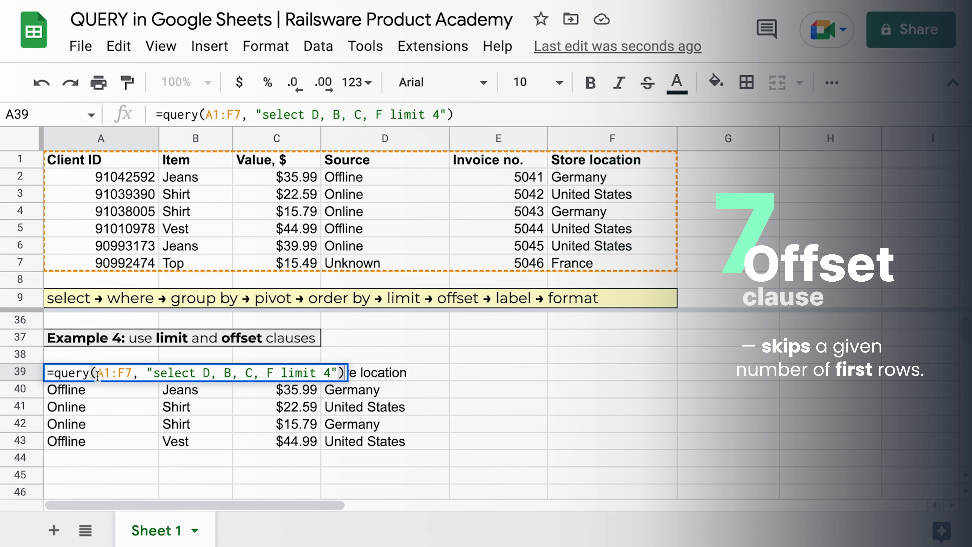
click(273, 376)
key(BackSpace)
text(E)
click(333, 376)
text(offset 2)
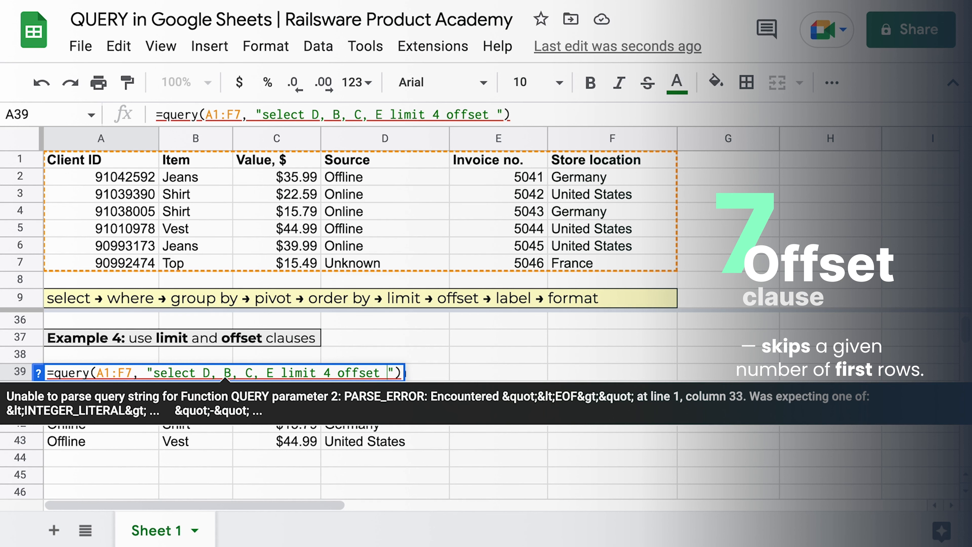
key(Return)
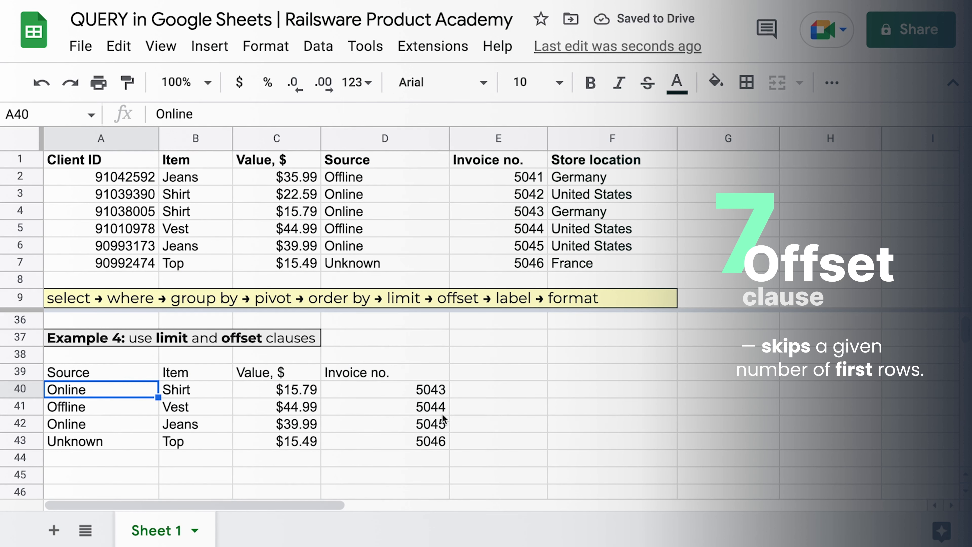
Step: Remove the offset clause from the A39 query to compare the rows without it, and add "offset 2" back
double_click(396, 372)
drag(396, 373, 337, 373)
key(BackSpace)
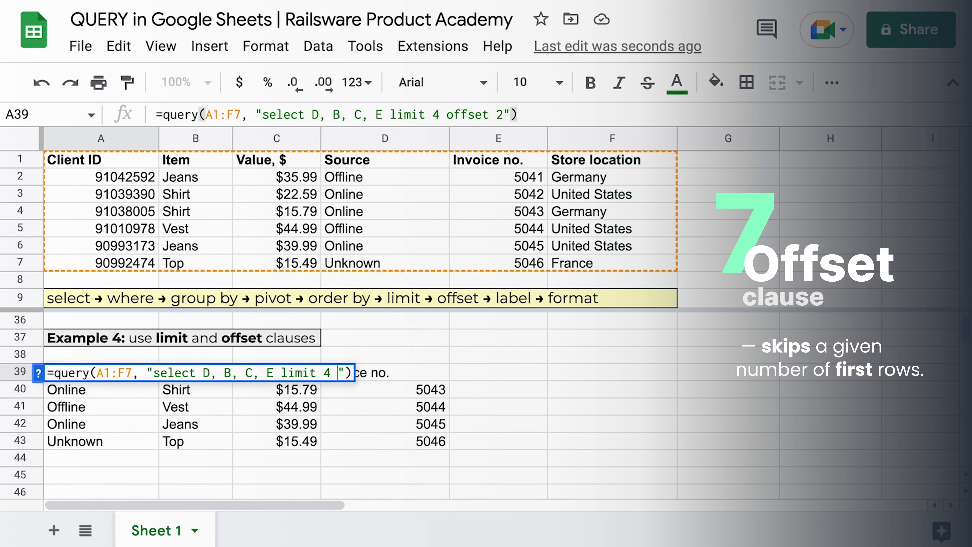
key(Return)
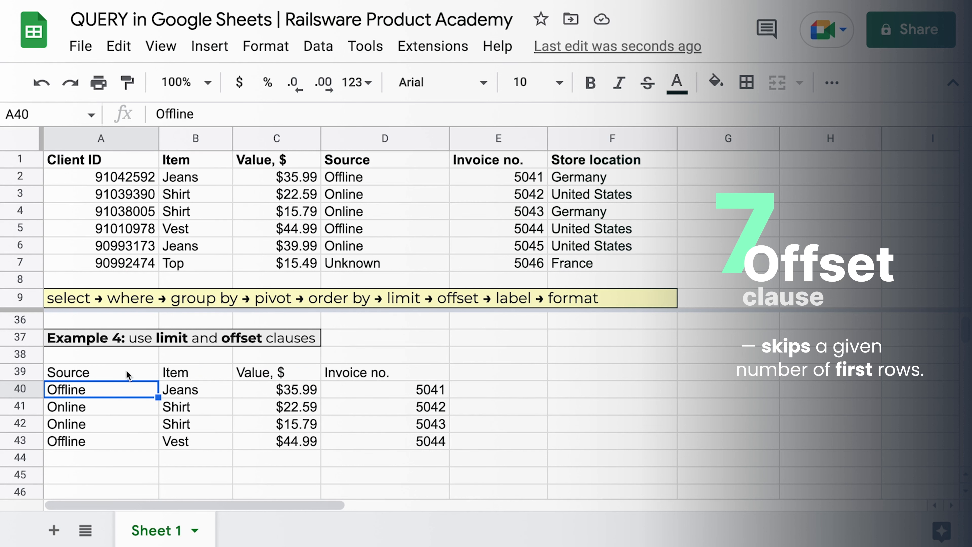
double_click(130, 373)
text(offset 2)
key(Return)
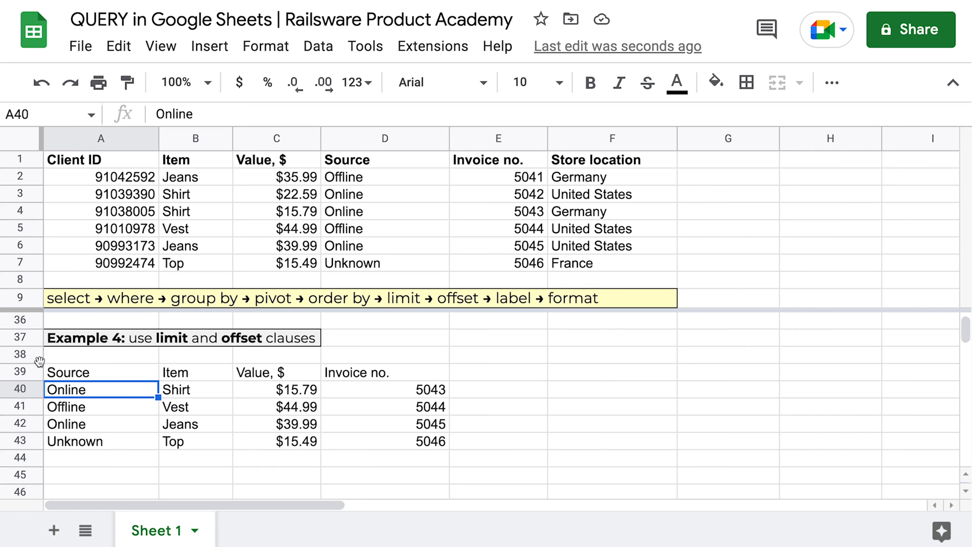
Step: Add a headers argument of 1 after the query string in the A39 formula
double_click(100, 376)
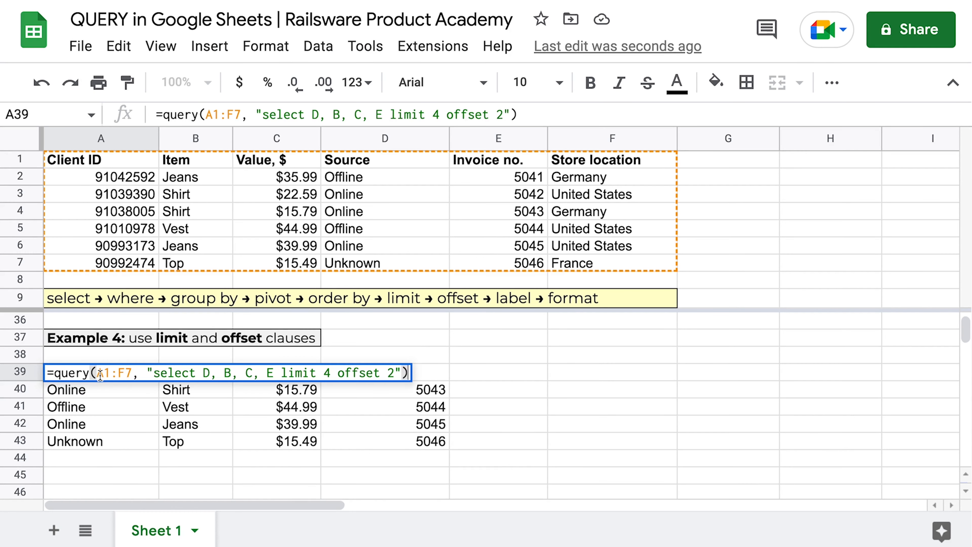
click(399, 375)
text(,)
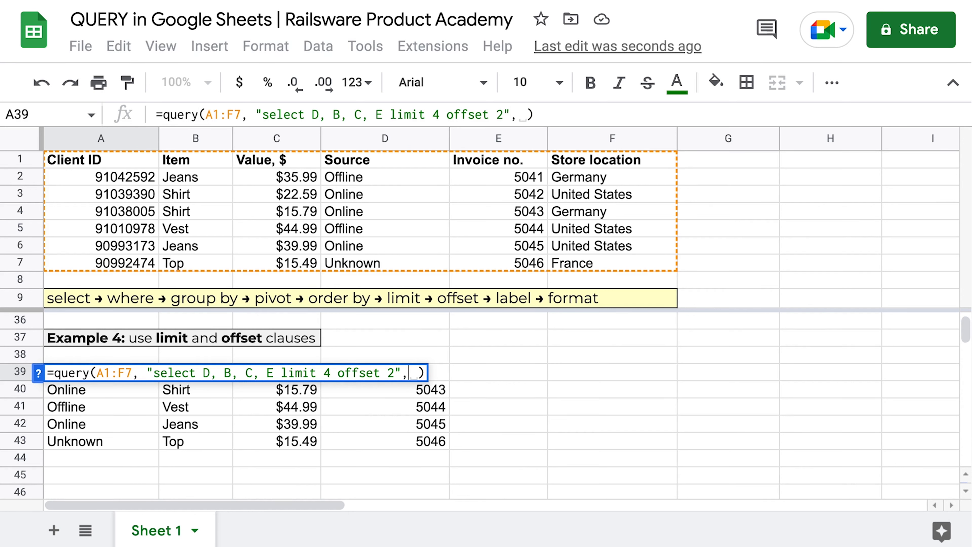
key(Return)
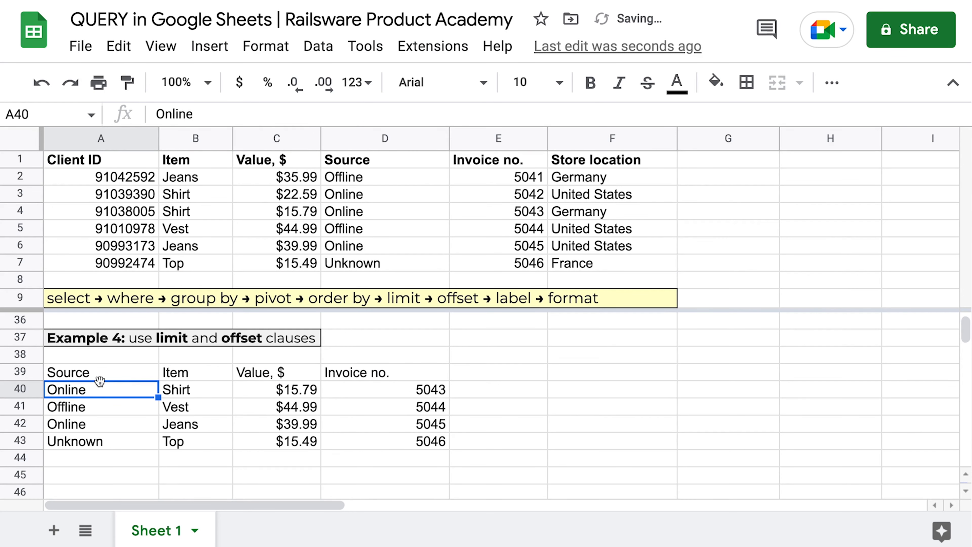
Step: Change the headers argument in A39 so the first two rows of the source range are combined into the header
double_click(96, 373)
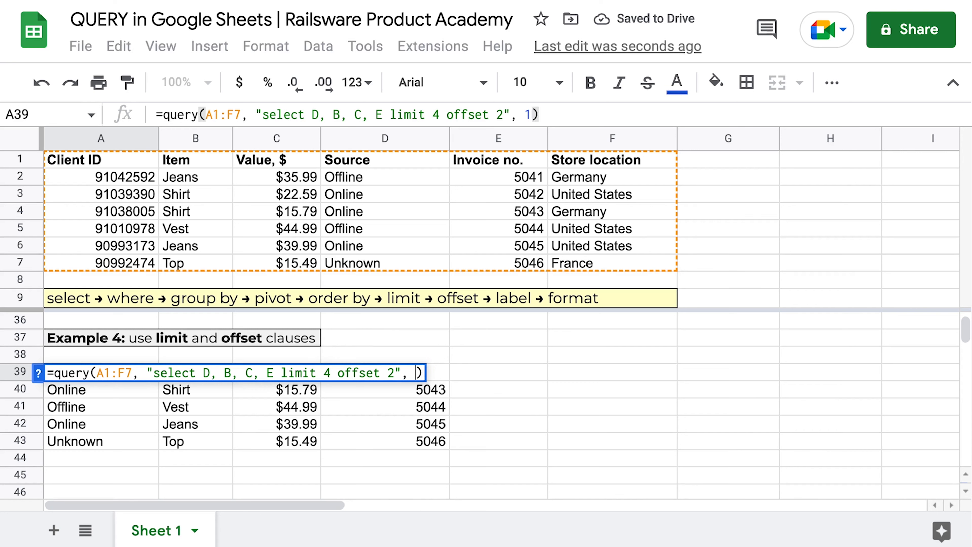
key(Return)
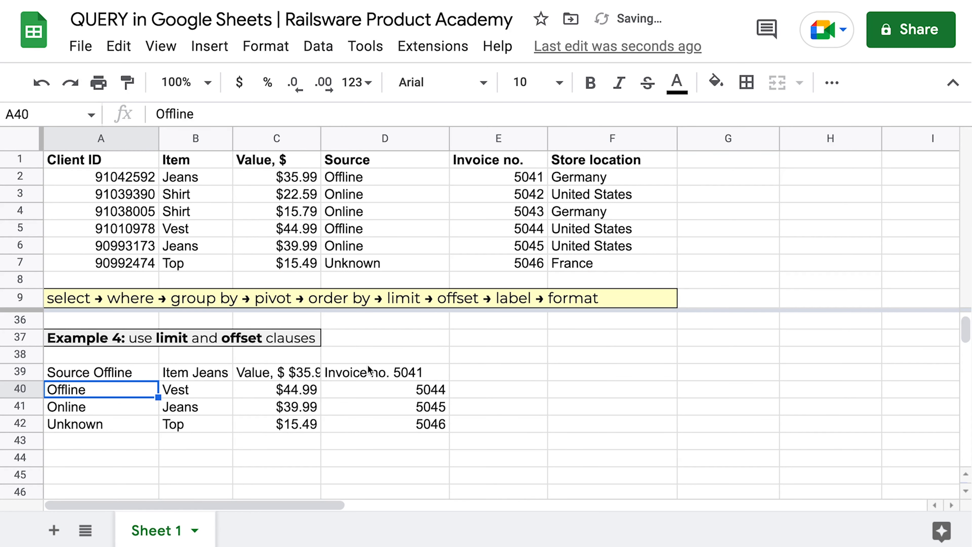